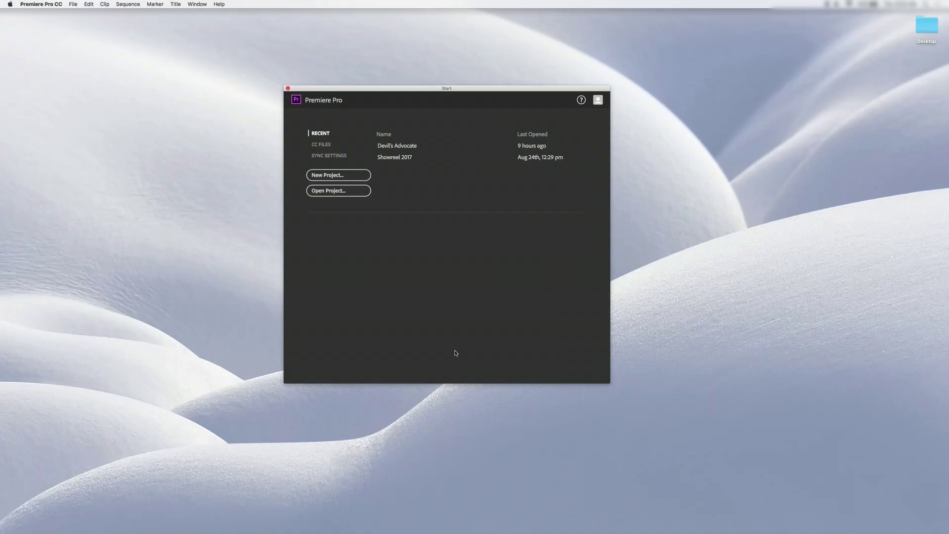
# - Name a new project 'youtube test' and browse to VIDEO > Test para youtube for its location
pyautogui.click(359, 175)
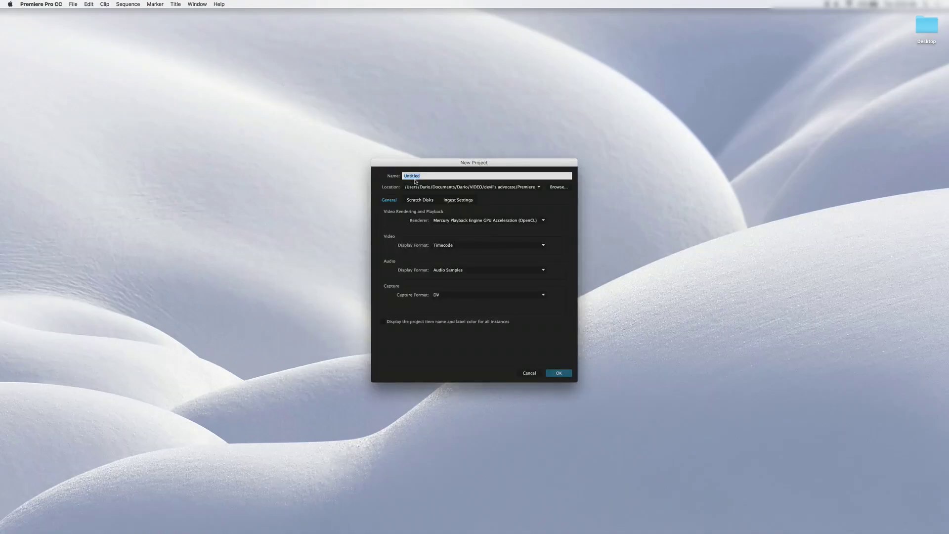
pyautogui.write('youtube test')
pyautogui.click(554, 188)
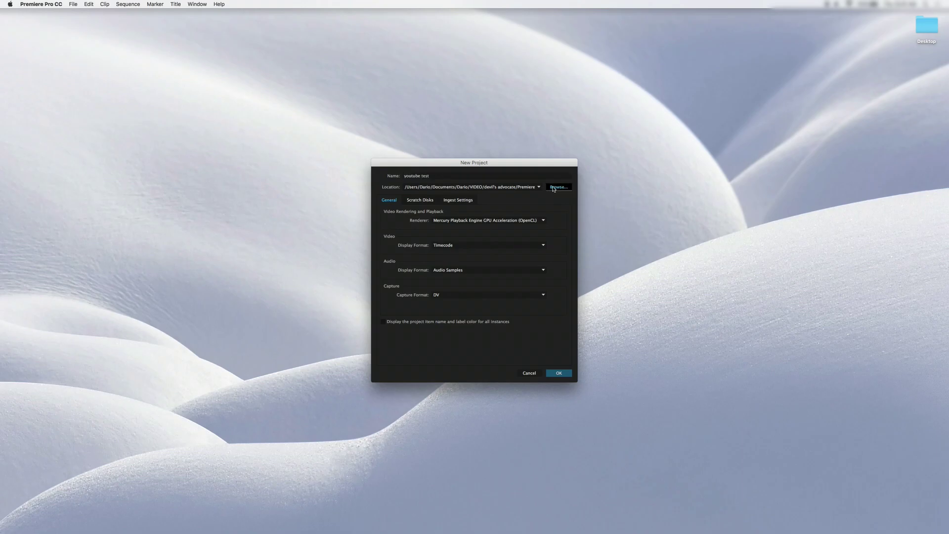
pyautogui.click(418, 240)
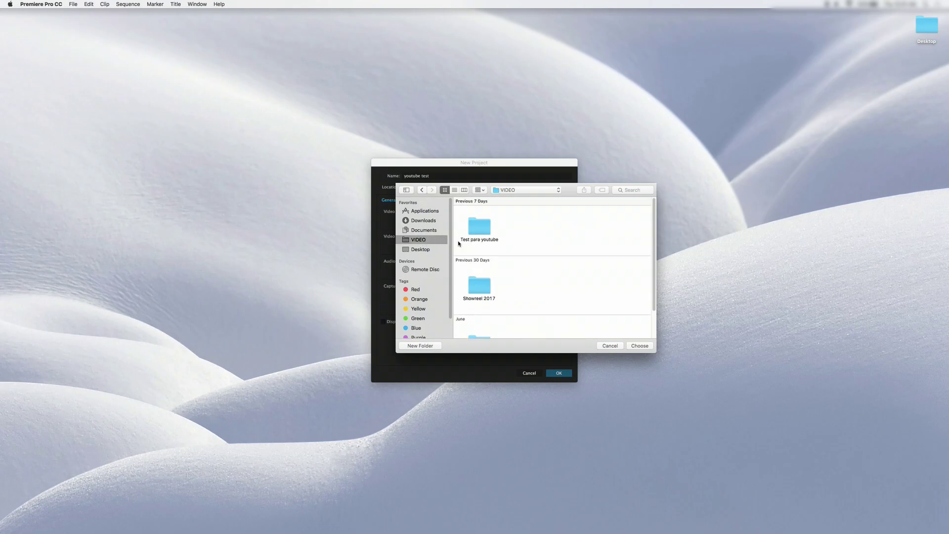
pyautogui.doubleClick(488, 228)
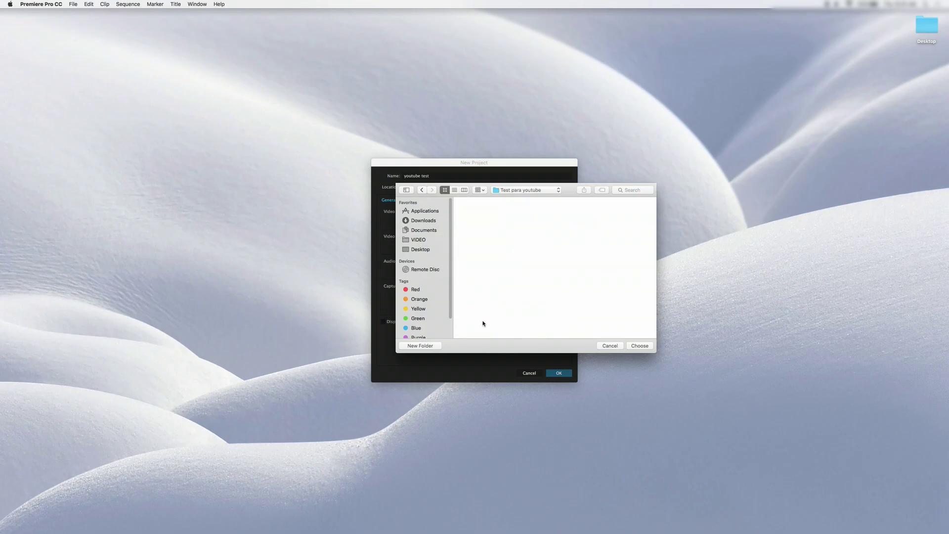
# - Create a 'premiere' folder there, make it the project location, and create the project
pyautogui.click(419, 346)
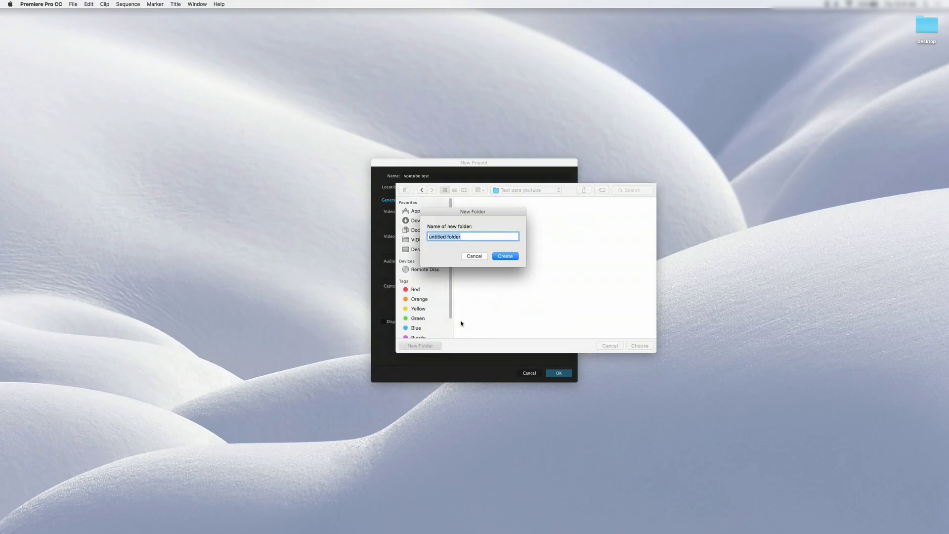
pyautogui.write('premiere')
pyautogui.press('Return')
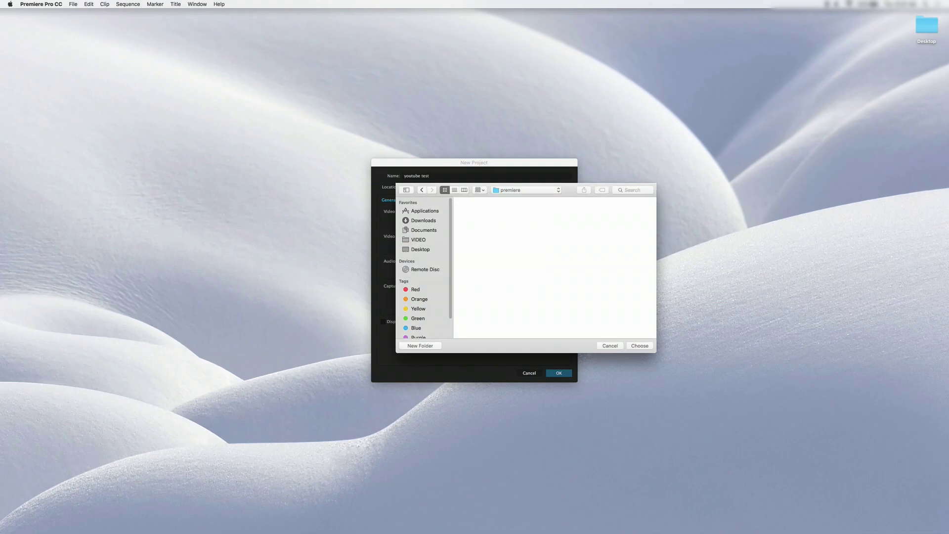
pyautogui.click(639, 345)
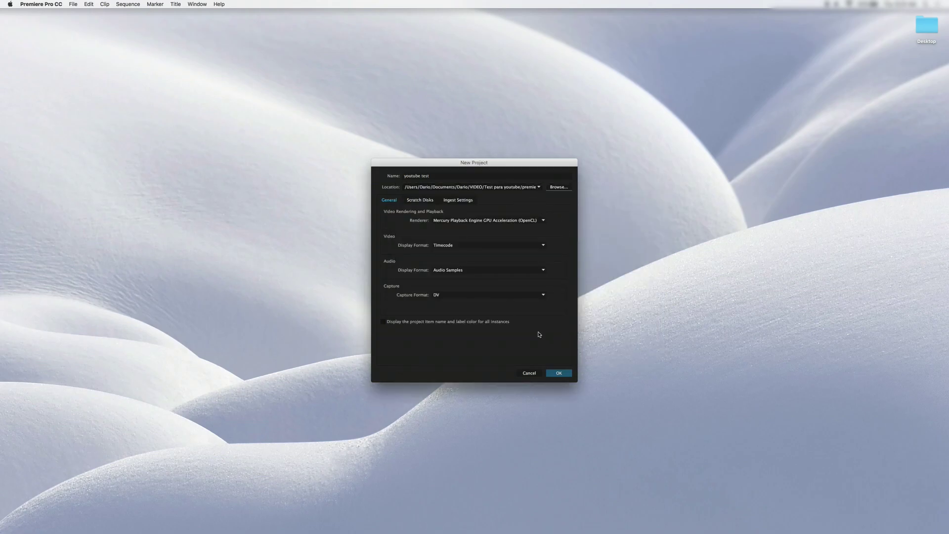
pyautogui.click(560, 374)
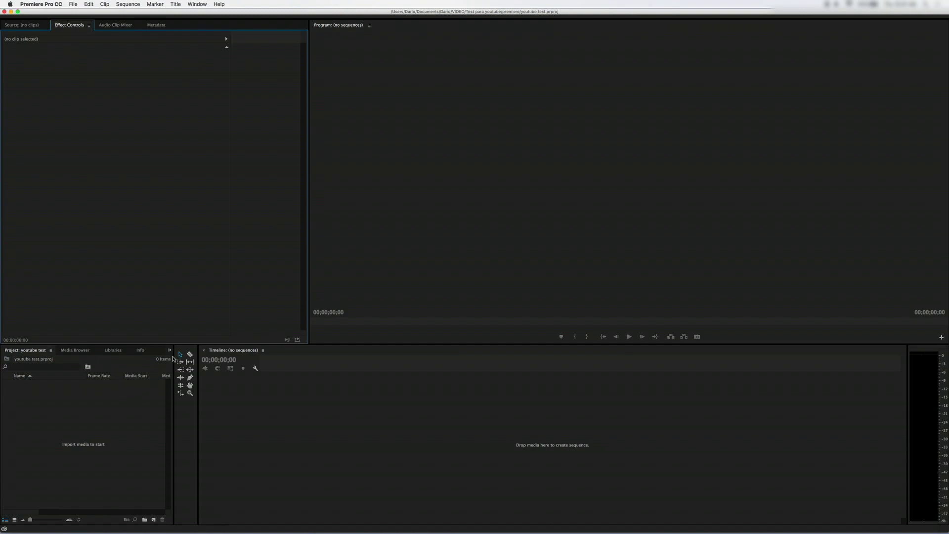
# - Add a bin named 'video' in the widened Project panel and open it in its own window
pyautogui.moveTo(173, 355); pyautogui.dragTo(188, 355)
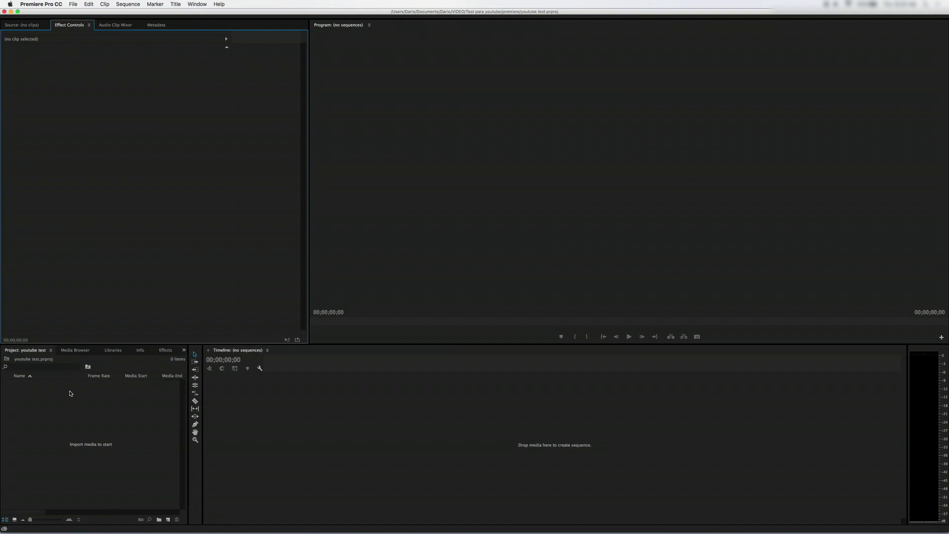
pyautogui.rightClick(66, 402)
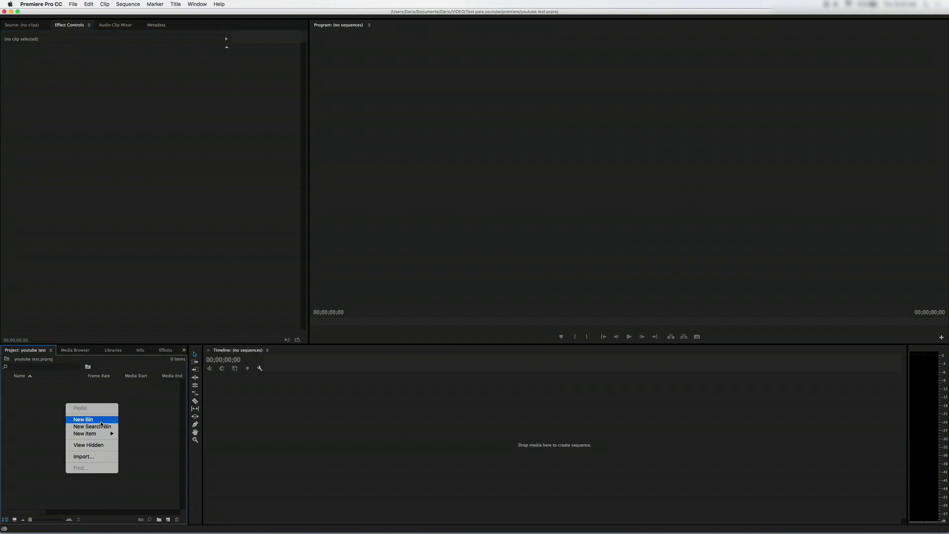
pyautogui.click(101, 420)
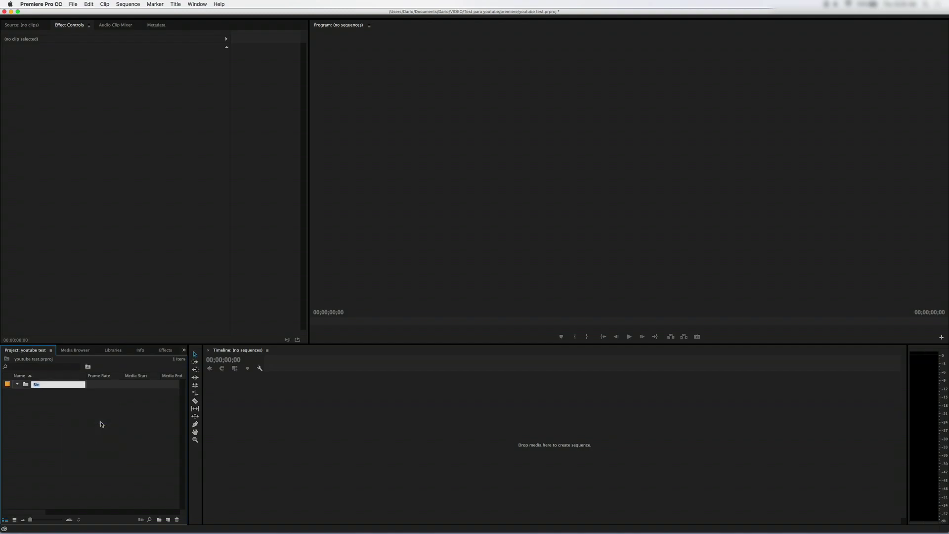
pyautogui.write('video')
pyautogui.press('Return')
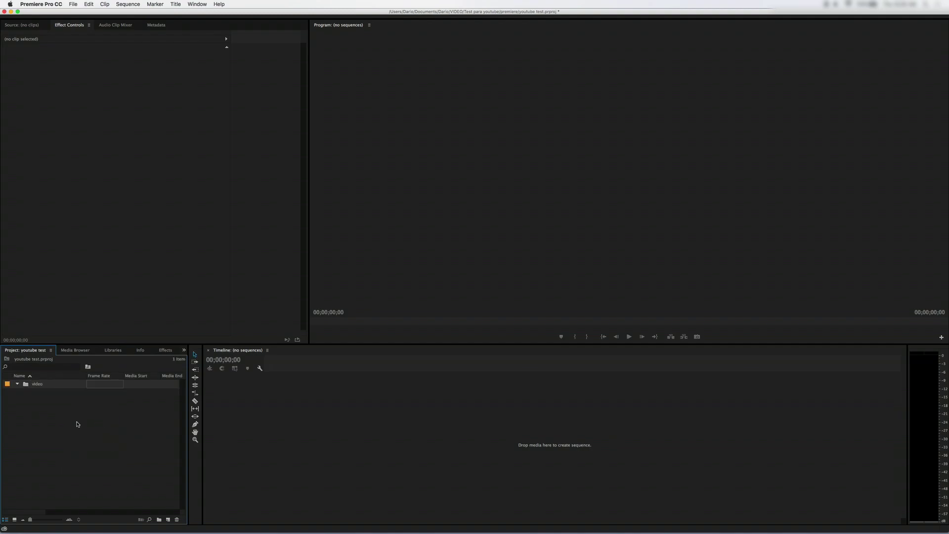
pyautogui.doubleClick(27, 385)
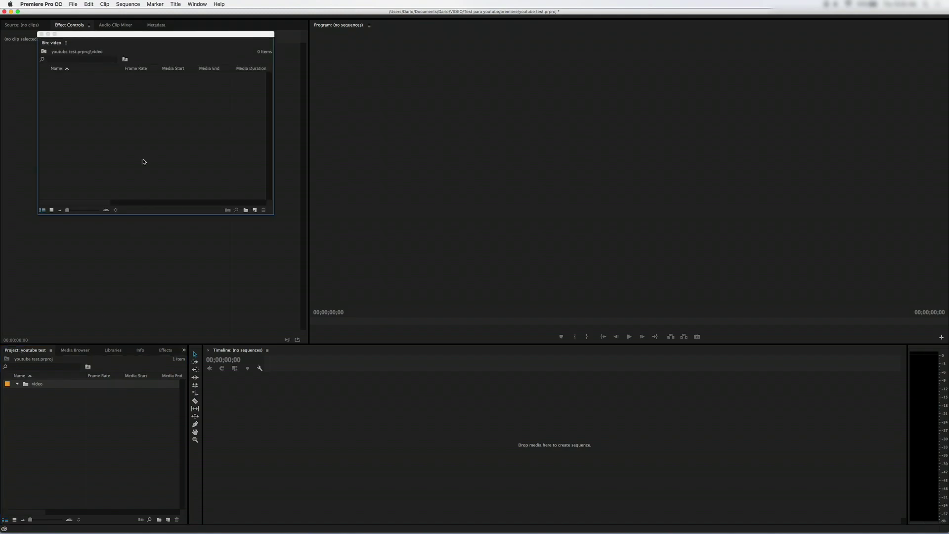
# - Import MVI_1359.MOV and MVI_1369.MOV from VIDEO > Showreel 2017 > clips into the video bin
pyautogui.rightClick(104, 88)
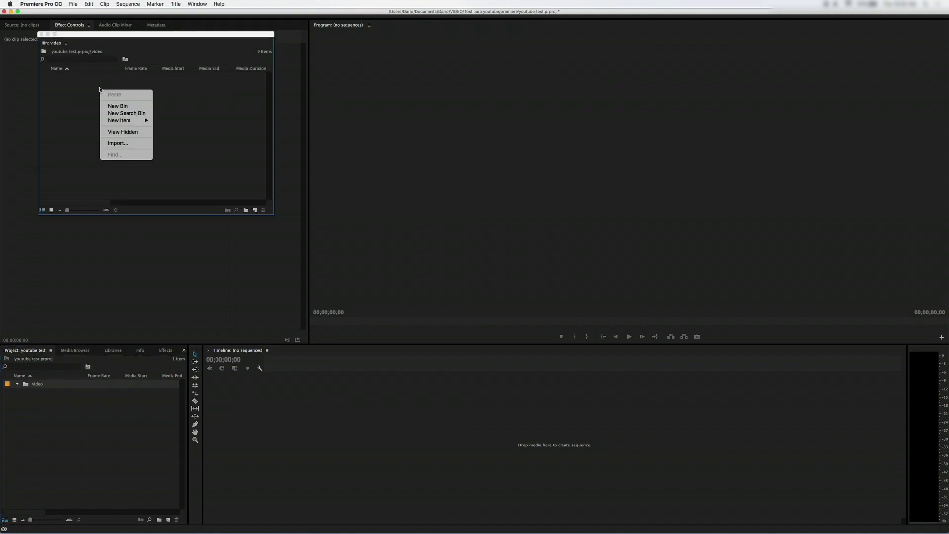
pyautogui.click(133, 144)
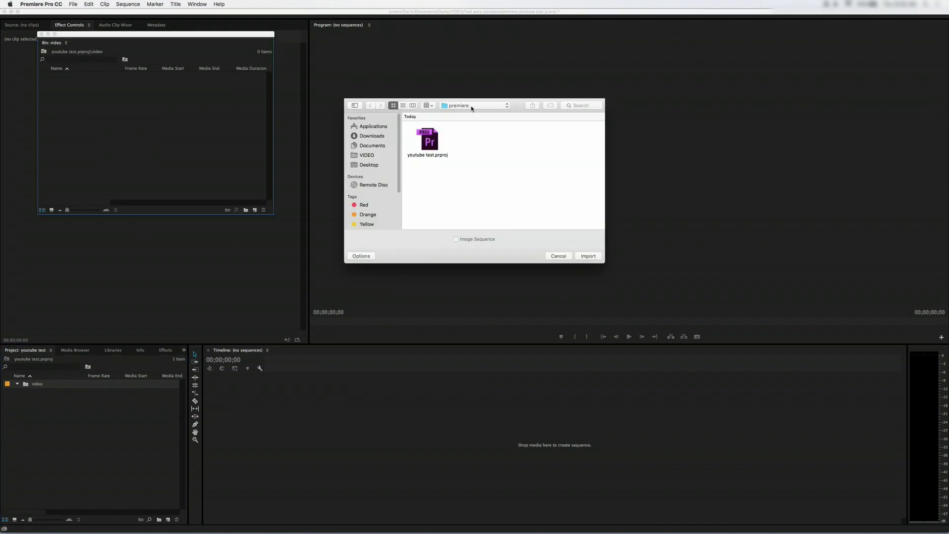
pyautogui.click(366, 154)
pyautogui.doubleClick(427, 198)
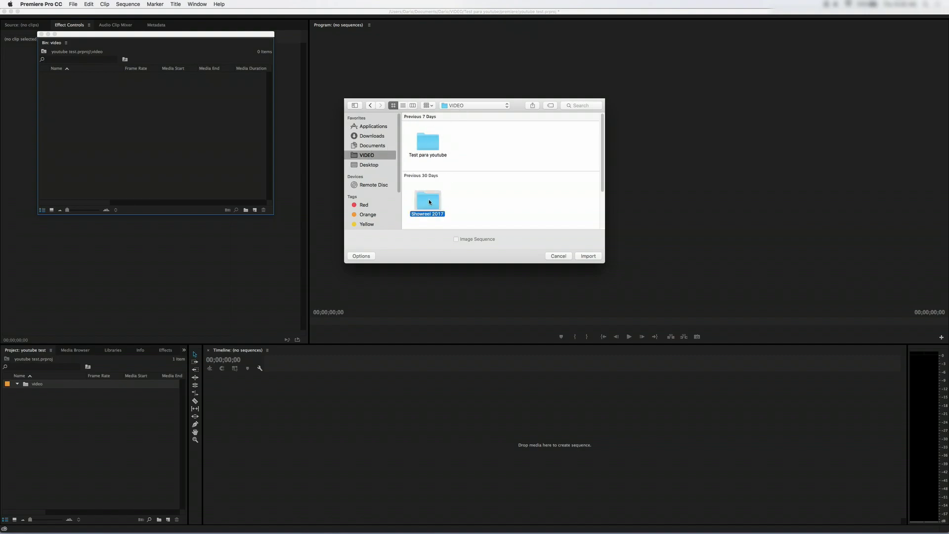
pyautogui.doubleClick(479, 144)
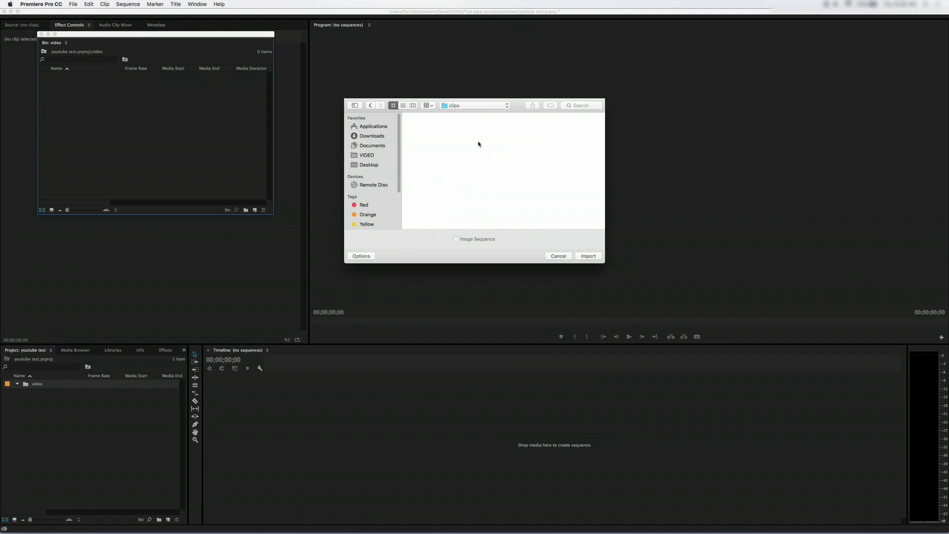
pyautogui.scroll(-5, 475, 168)
pyautogui.scroll(2, 474, 172)
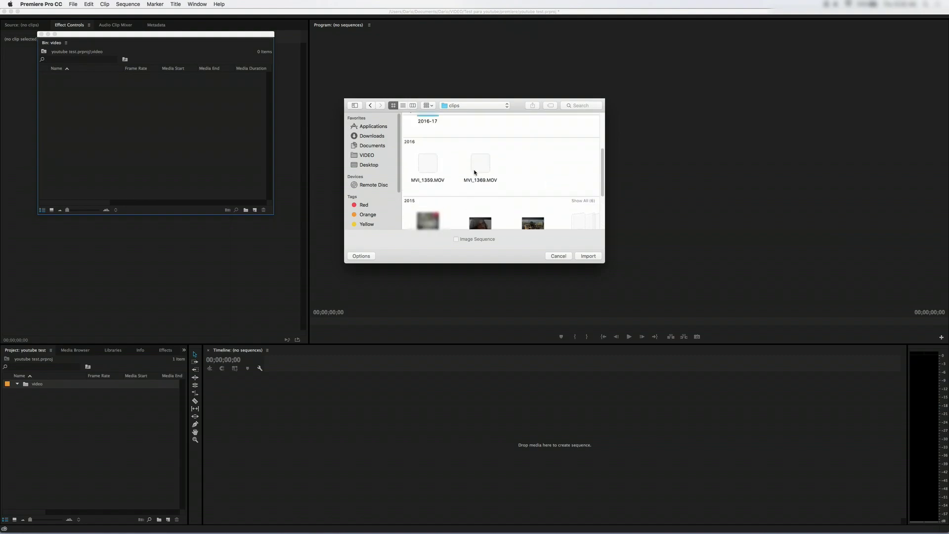
pyautogui.scroll(2, 475, 172)
pyautogui.scroll(2, 490, 186)
pyautogui.scroll(1, 491, 187)
pyautogui.moveTo(517, 213); pyautogui.dragTo(414, 218)
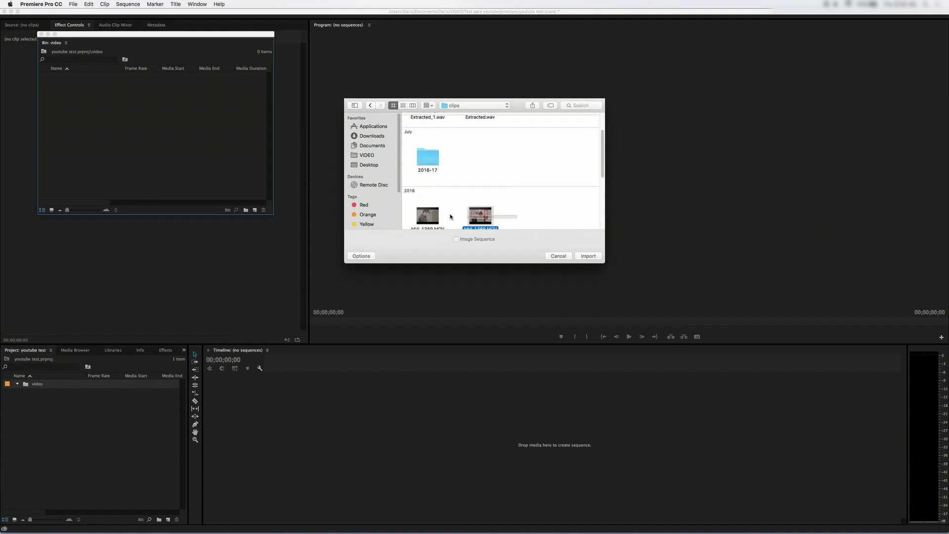
pyautogui.click(588, 255)
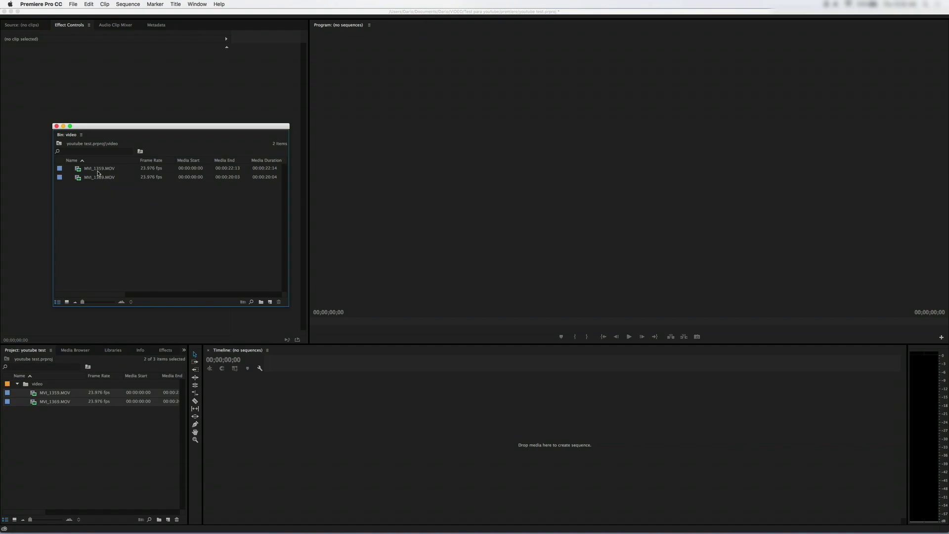
# - Create a new sequence from the MVI_1359.MOV clip
pyautogui.rightClick(95, 171)
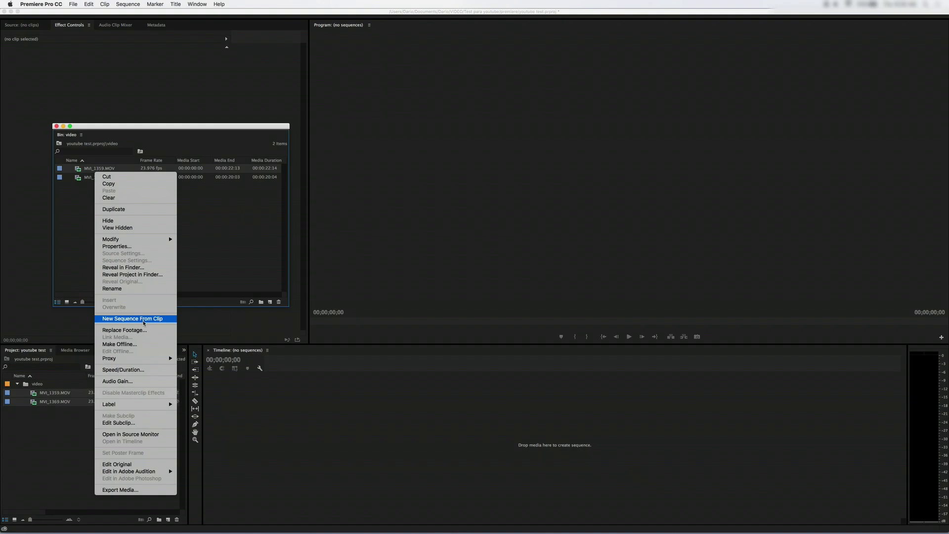
pyautogui.click(144, 319)
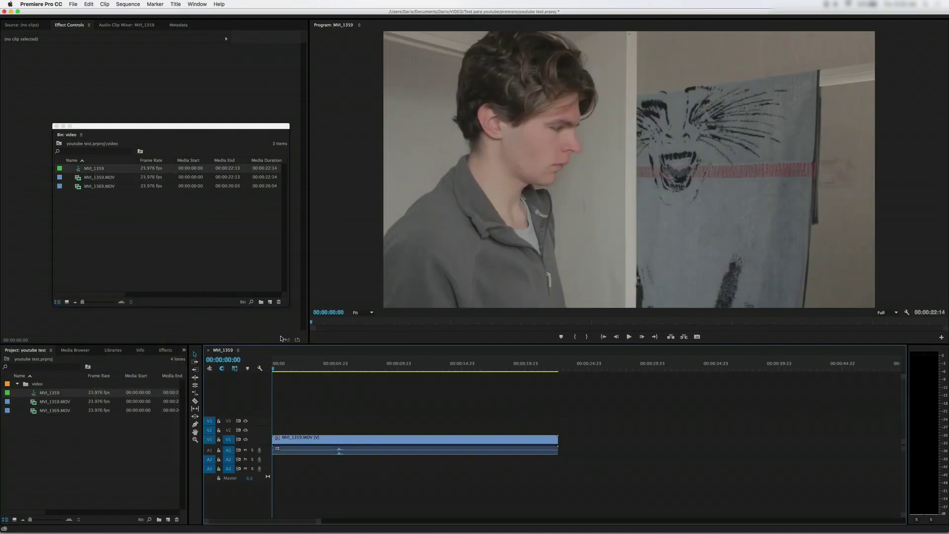
pyautogui.click(80, 172)
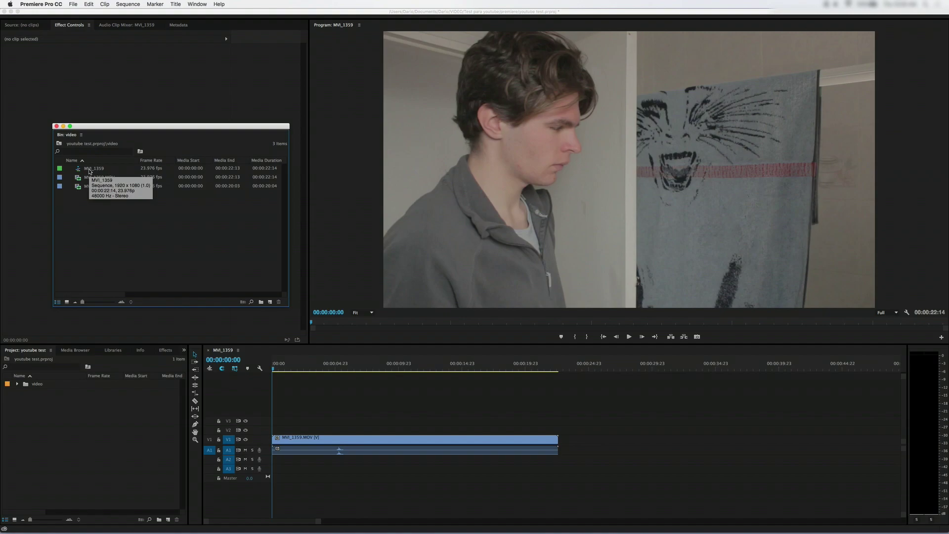
pyautogui.moveTo(78, 171)
pyautogui.mouseDown()
pyautogui.moveTo(78, 225)
pyautogui.moveTo(29, 411)
pyautogui.mouseUp()
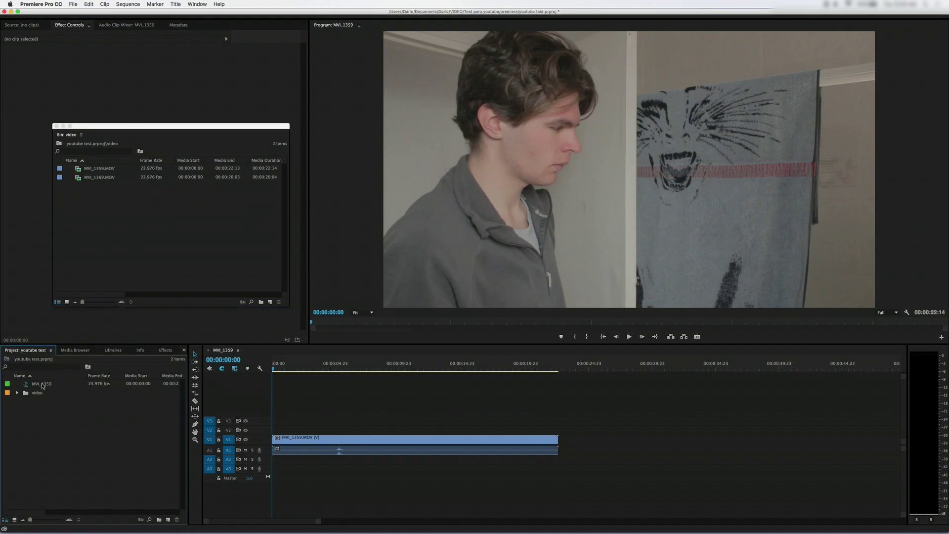
# - Rename the MVI_1359 sequence to 'test youtube', leaving the video folder's name unchanged
pyautogui.click(44, 385)
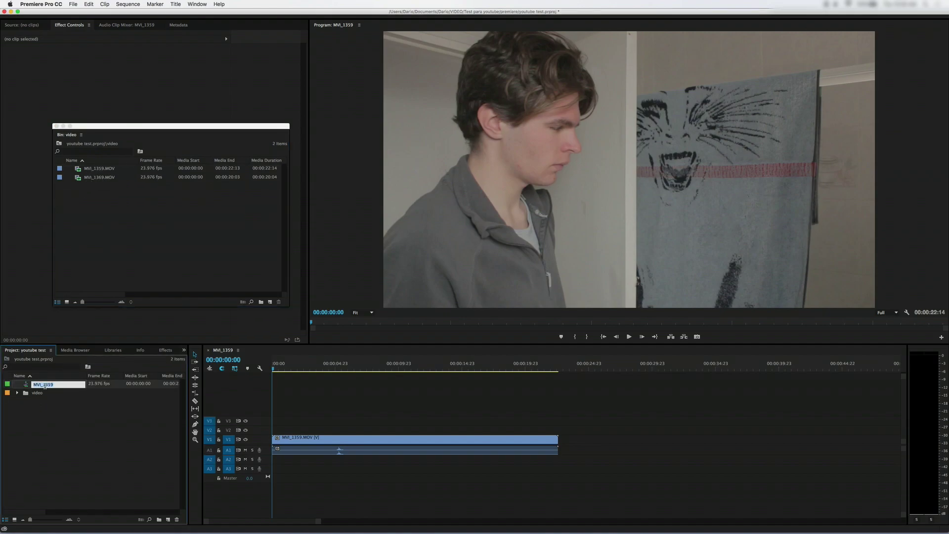
pyautogui.write('test youtube')
pyautogui.press('Tab')
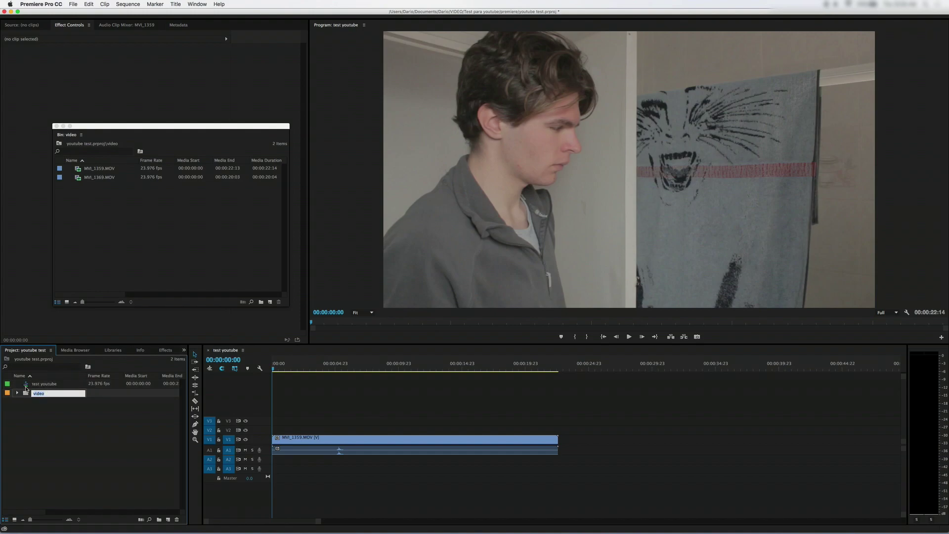
pyautogui.click(48, 408)
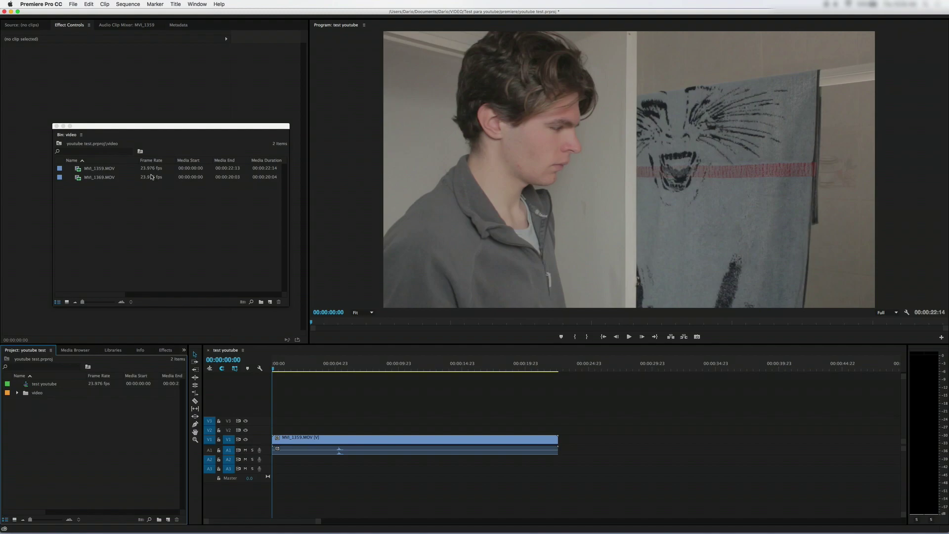
# - Widen the floating video bin to reveal more columns, then close it
pyautogui.moveTo(151, 176)
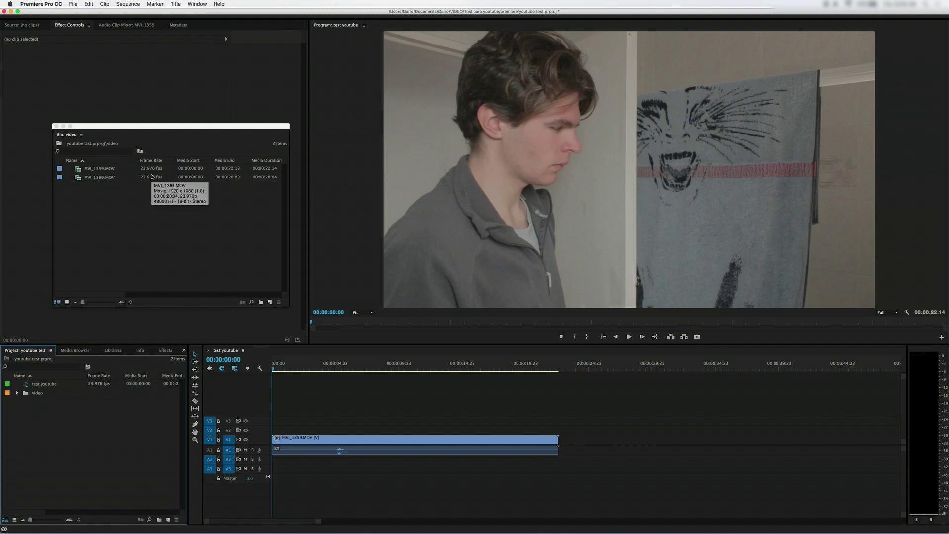
pyautogui.moveTo(289, 172)
pyautogui.mouseDown()
pyautogui.moveTo(454, 172)
pyautogui.moveTo(456, 186)
pyautogui.mouseUp()
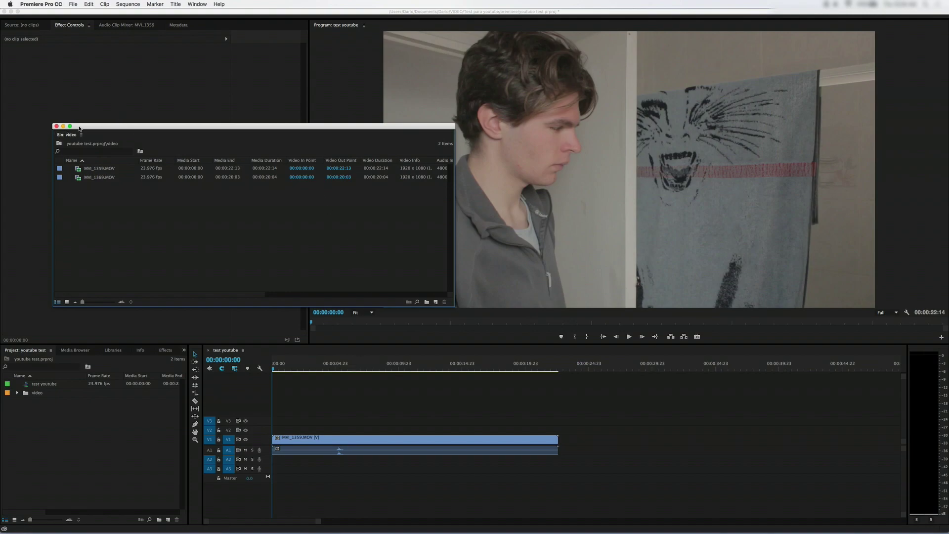
pyautogui.moveTo(93, 127); pyautogui.dragTo(47, 130)
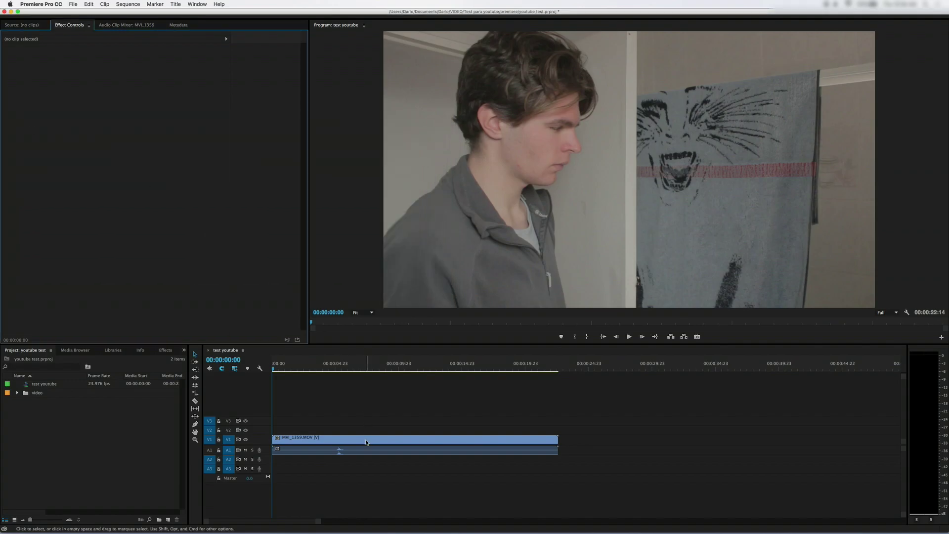
# - Delete the test youtube sequence from the project
pyautogui.click(345, 446)
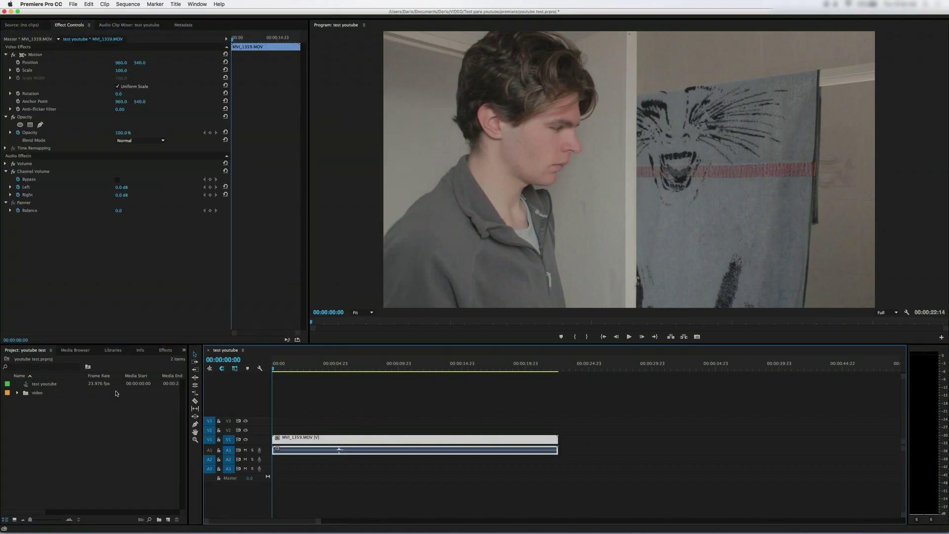
pyautogui.click(51, 385)
pyautogui.press('Delete')
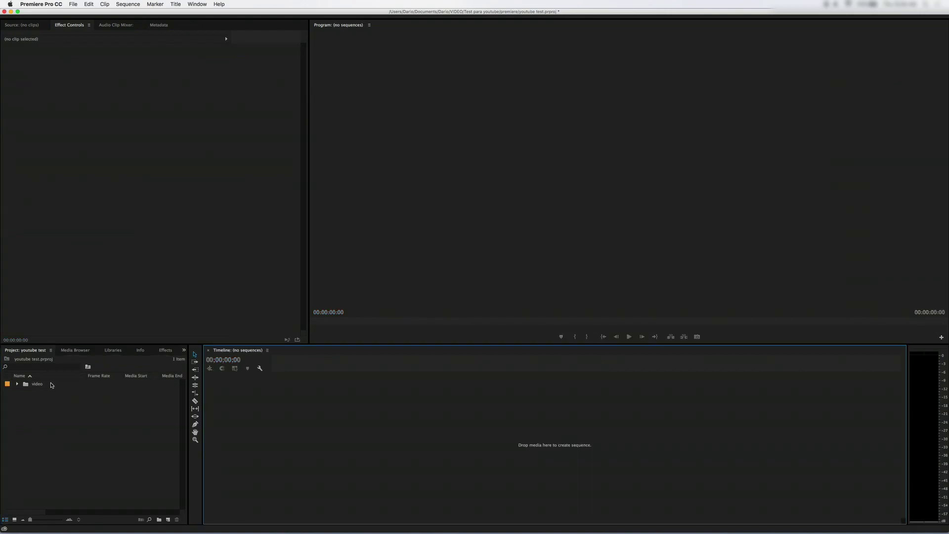
pyautogui.click(73, 4)
# - Choose the RED R3D > 1080p > 1080p 16x9 25 preset for a new sequence and view its Settings
pyautogui.moveTo(114, 13)
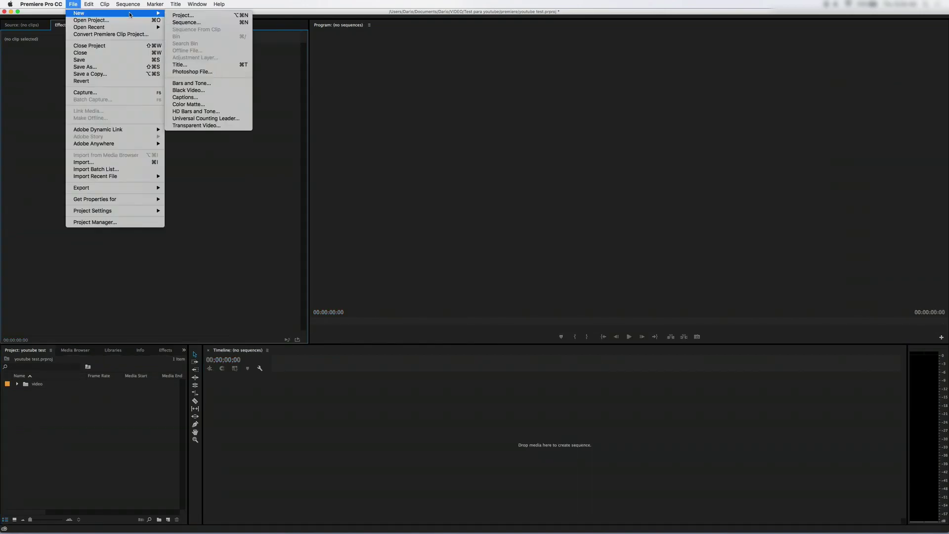
pyautogui.click(190, 23)
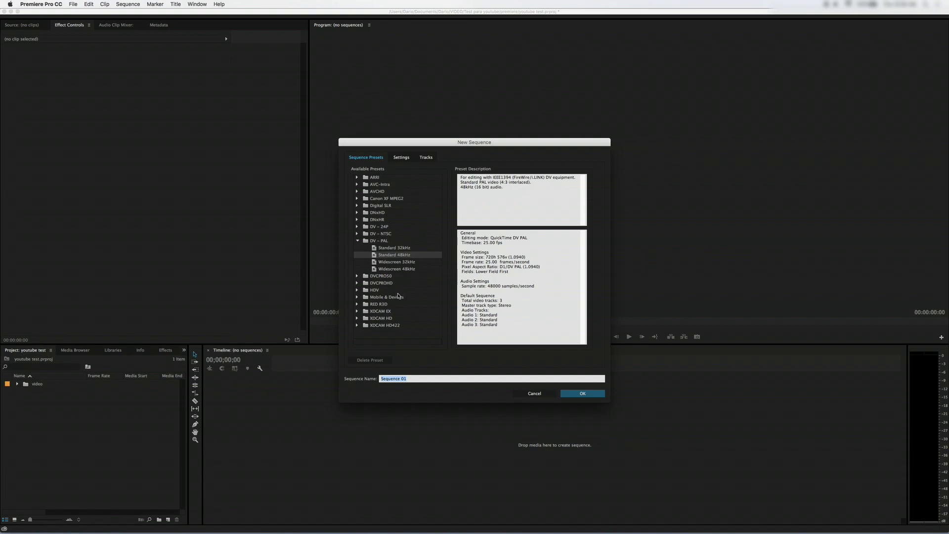
pyautogui.click(357, 304)
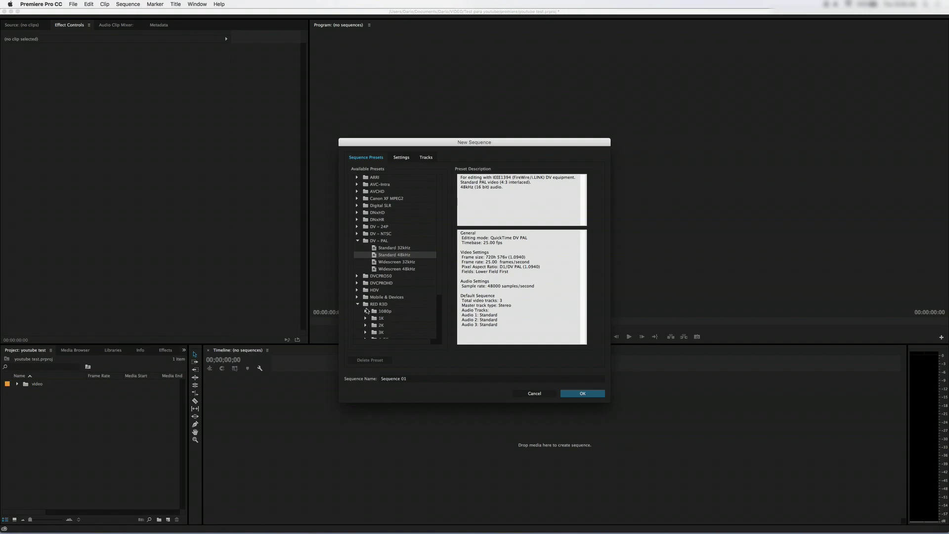
pyautogui.click(376, 304)
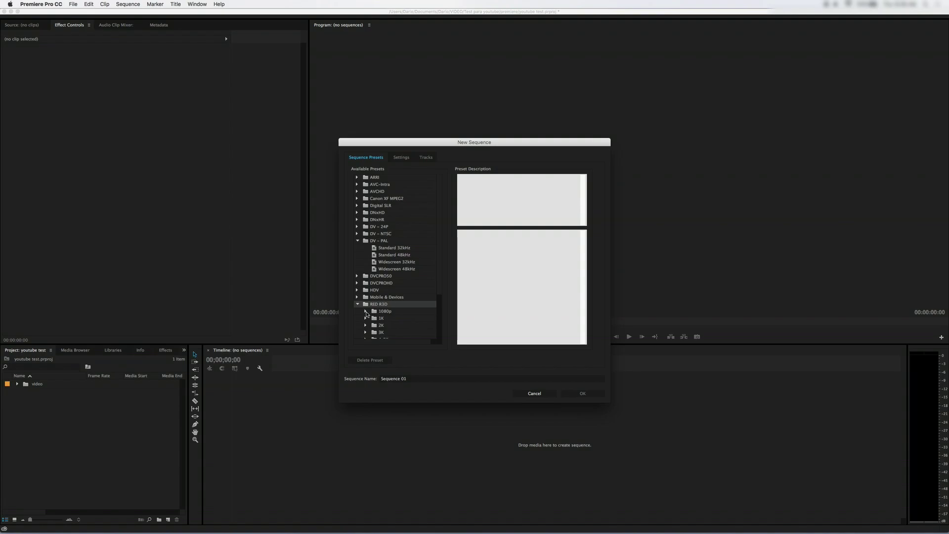
pyautogui.click(366, 312)
pyautogui.scroll(-1, 380, 313)
pyautogui.scroll(-2, 387, 311)
pyautogui.click(399, 309)
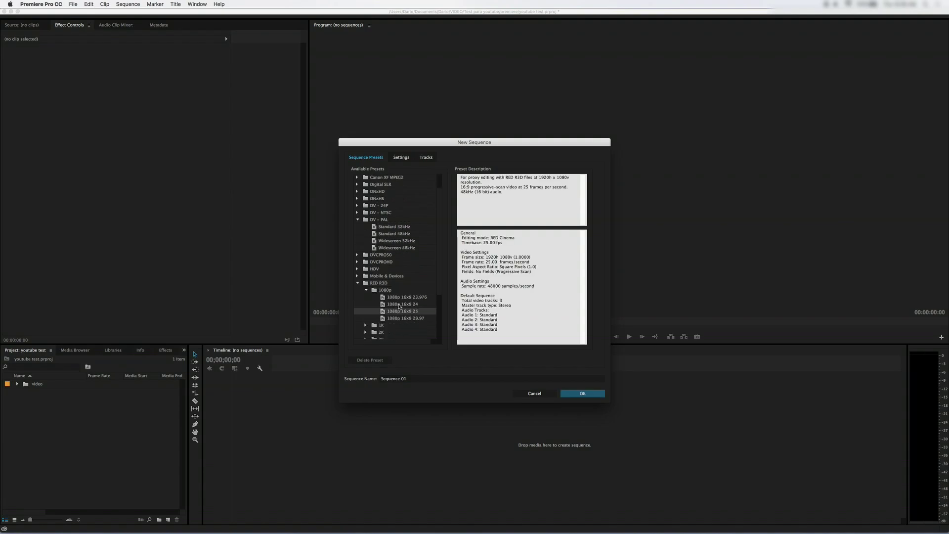
pyautogui.click(404, 157)
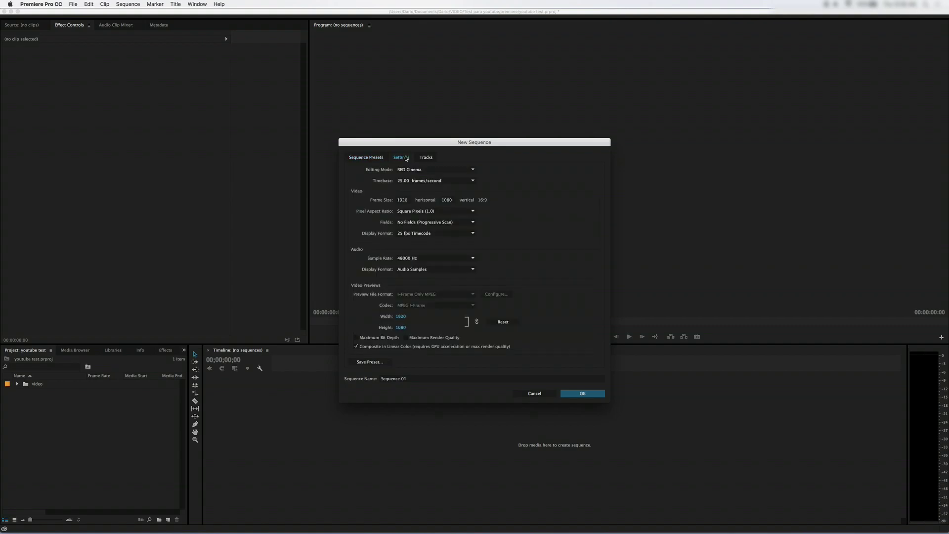
# - Set Editing Mode to Custom, keeping the 25 fps timebase and No Fields (Progressive Scan)
pyautogui.click(456, 170)
pyautogui.click(458, 178)
pyautogui.click(457, 170)
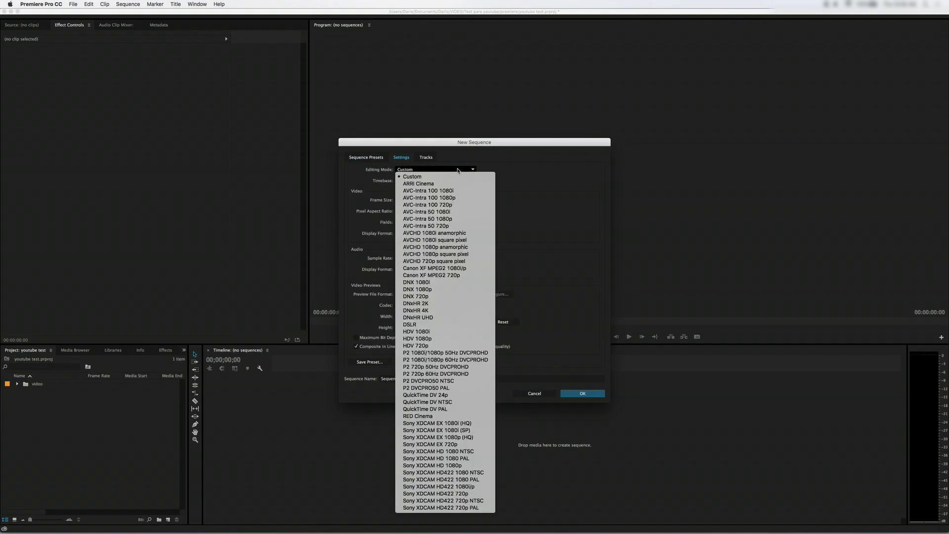
pyautogui.click(516, 177)
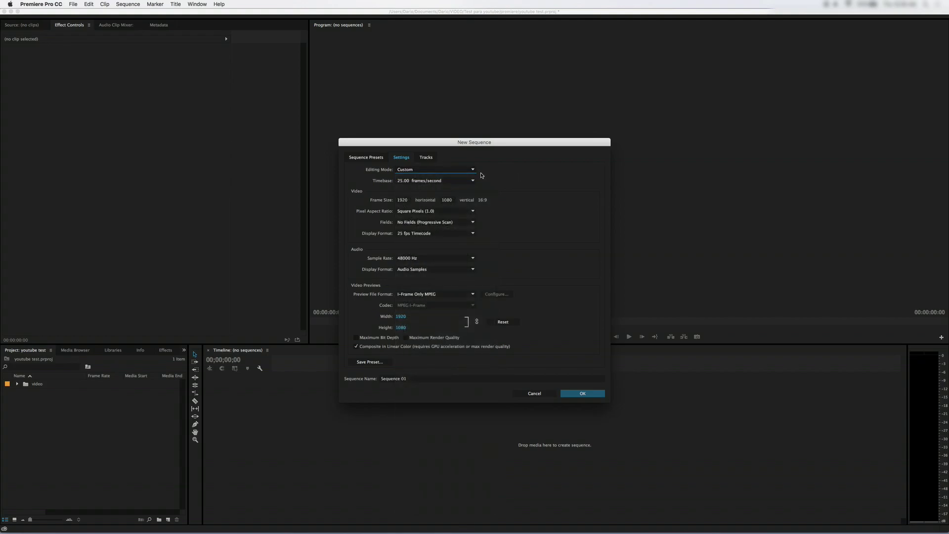
pyautogui.click(463, 181)
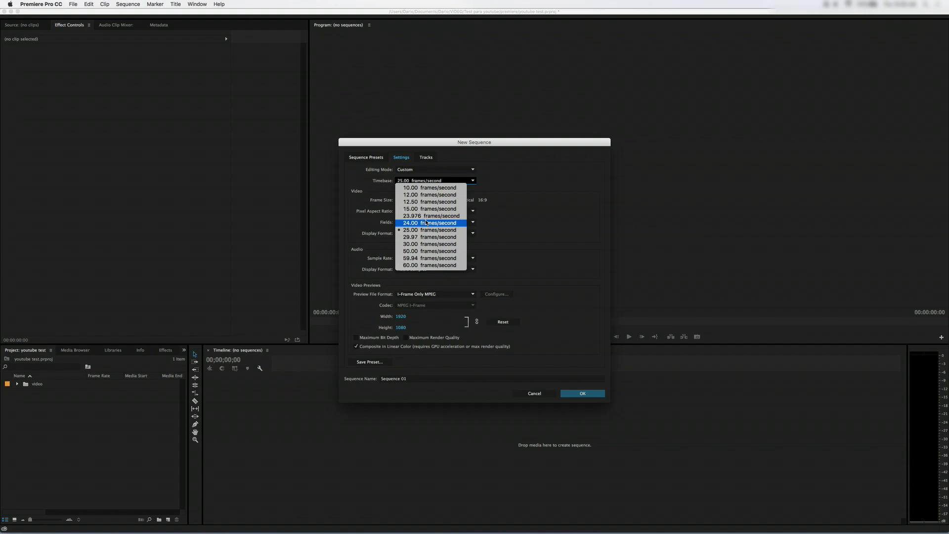
pyautogui.click(508, 191)
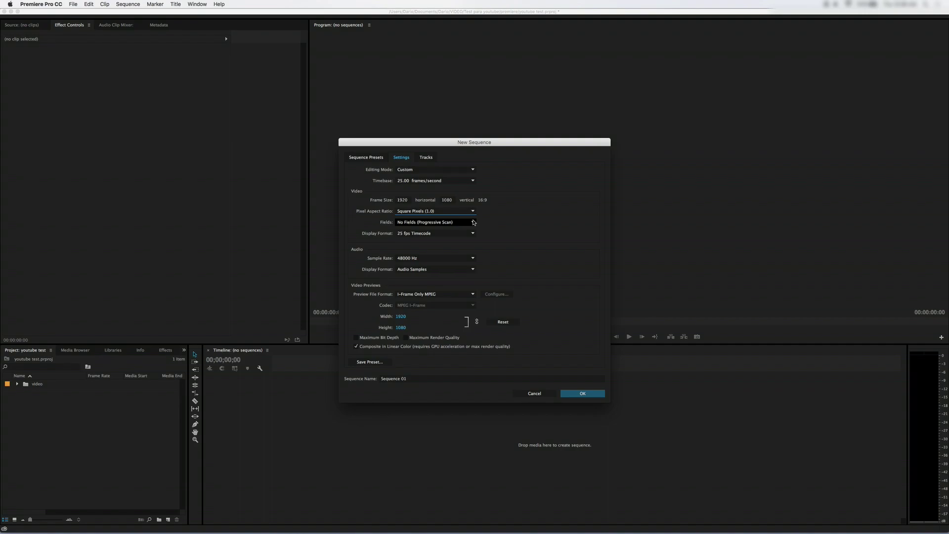
pyautogui.click(461, 223)
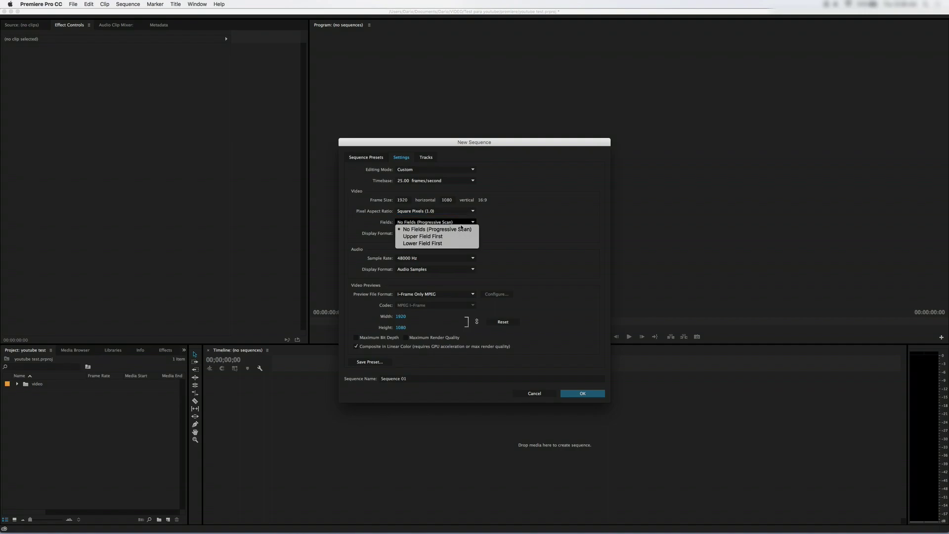
pyautogui.click(477, 225)
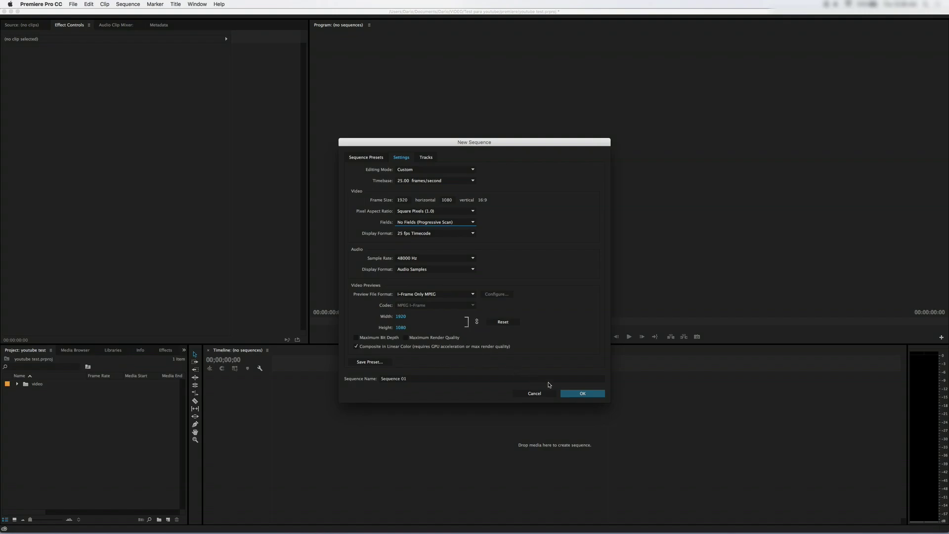
pyautogui.click(424, 379)
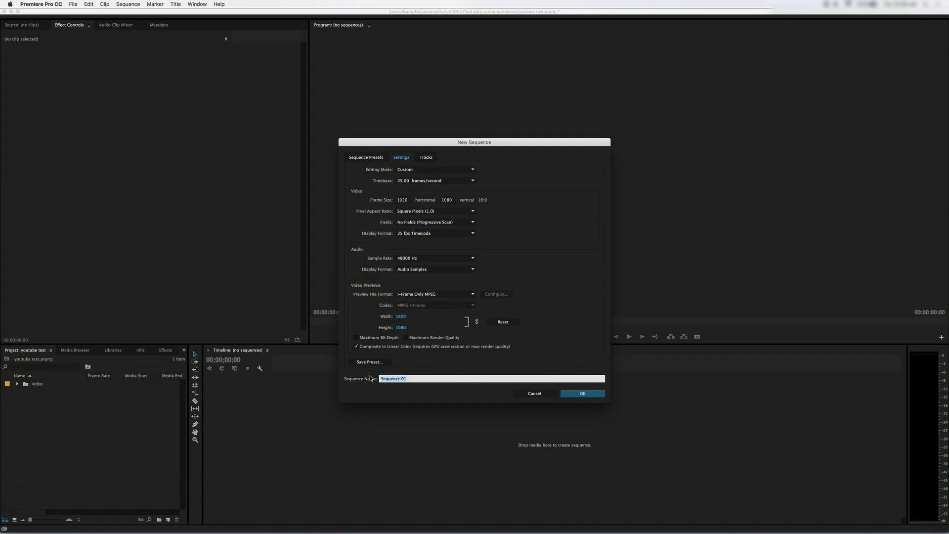
# - Name the sequence 'youtube test' and create it
pyautogui.write('youtube test')
pyautogui.press('Return')
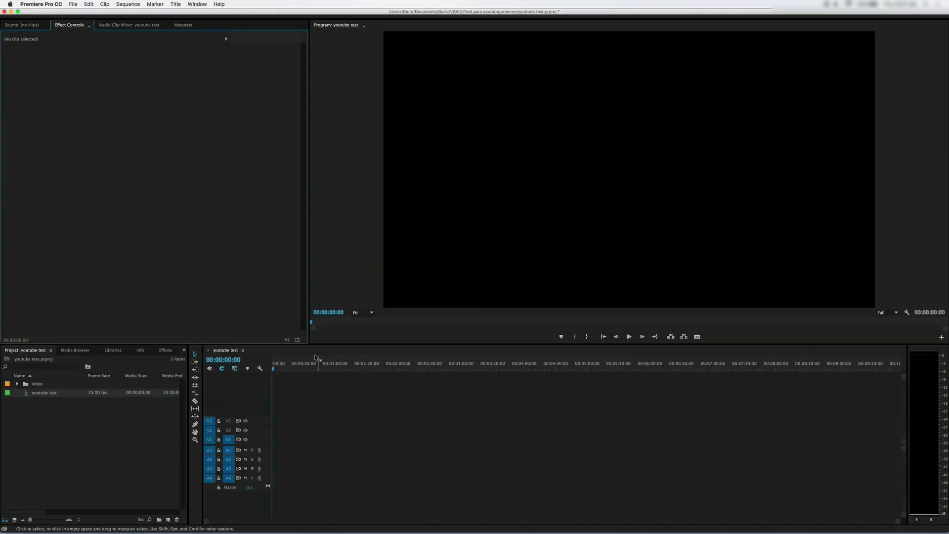